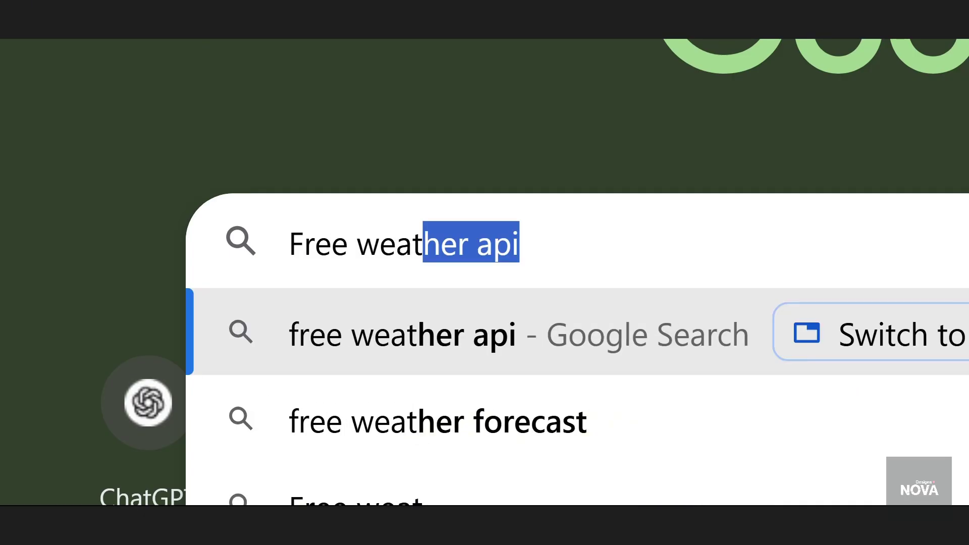
Search for 'free weather api' and open the WeatherAPI.com documentation page
{"action": "key", "text": "Return"}
{"action": "left_click", "coordinate": [232, 168]}
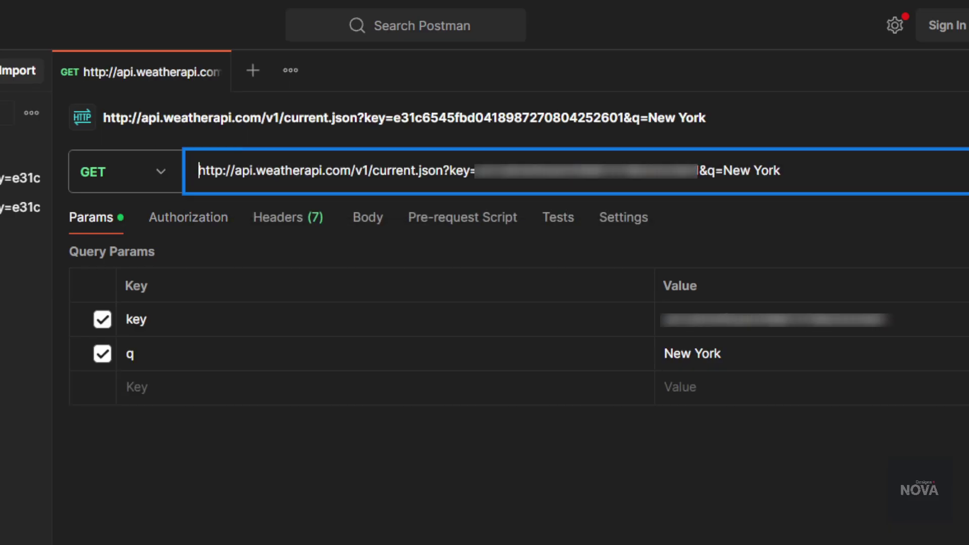
Resend the WeatherAPI current-weather GET request for New York
{"action": "key", "text": "Return"}
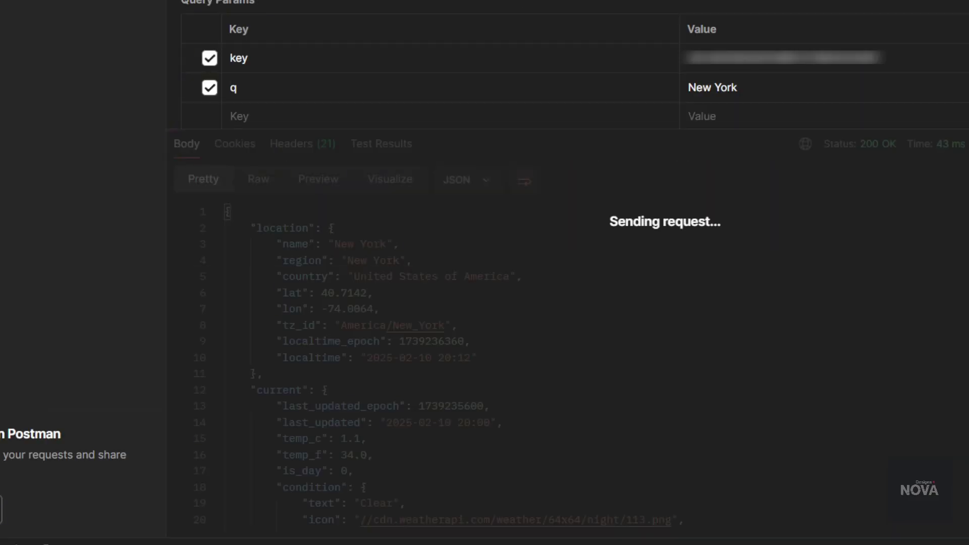
{"action": "scroll", "coordinate": [439, 364], "scroll_direction": "down", "scroll_amount": 2}
{"action": "scroll", "coordinate": [439, 364], "scroll_direction": "down", "scroll_amount": 4}
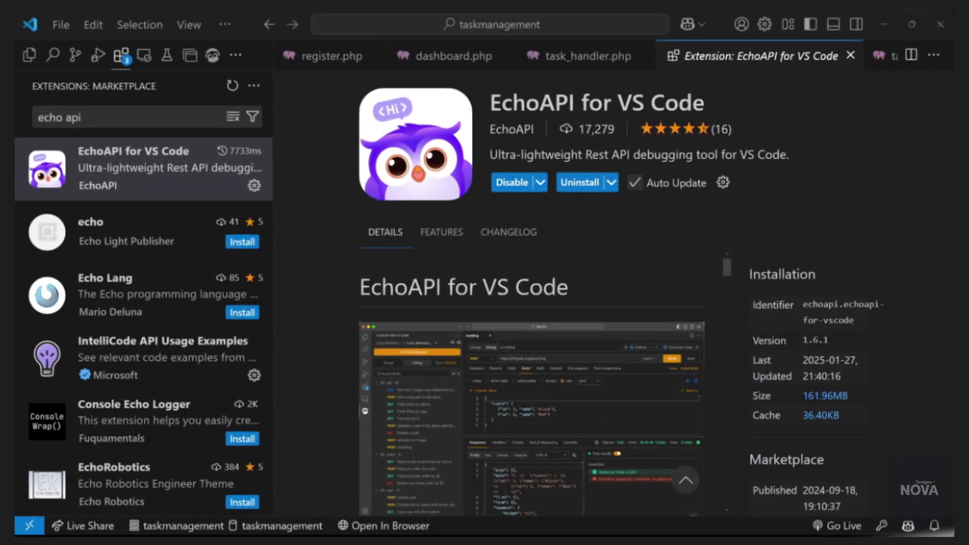
{"action": "scroll", "coordinate": [542, 379], "scroll_direction": "down", "scroll_amount": 5}
{"action": "scroll", "coordinate": [542, 379], "scroll_direction": "down", "scroll_amount": 3}
{"action": "scroll", "coordinate": [542, 379], "scroll_direction": "down", "scroll_amount": 1}
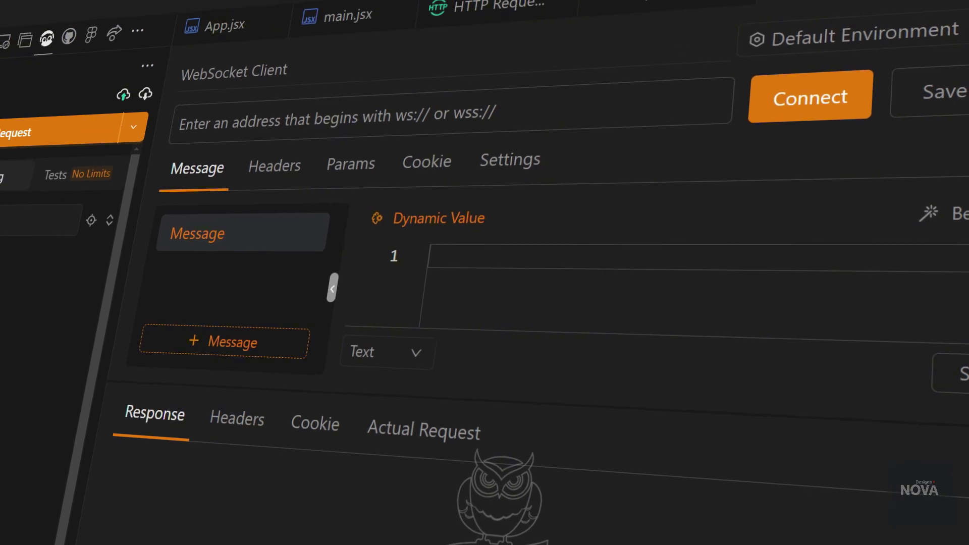
Send a GET request to the jsonplaceholder /posts endpoint in EchoAPI
{"action": "left_click", "coordinate": [219, 181]}
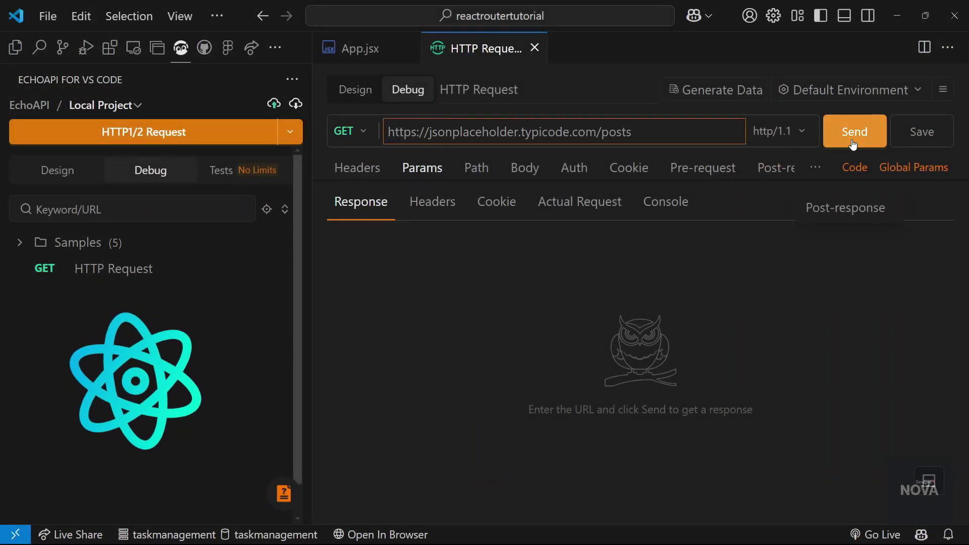
{"action": "left_click", "coordinate": [853, 142]}
{"action": "left_click", "coordinate": [368, 52]}
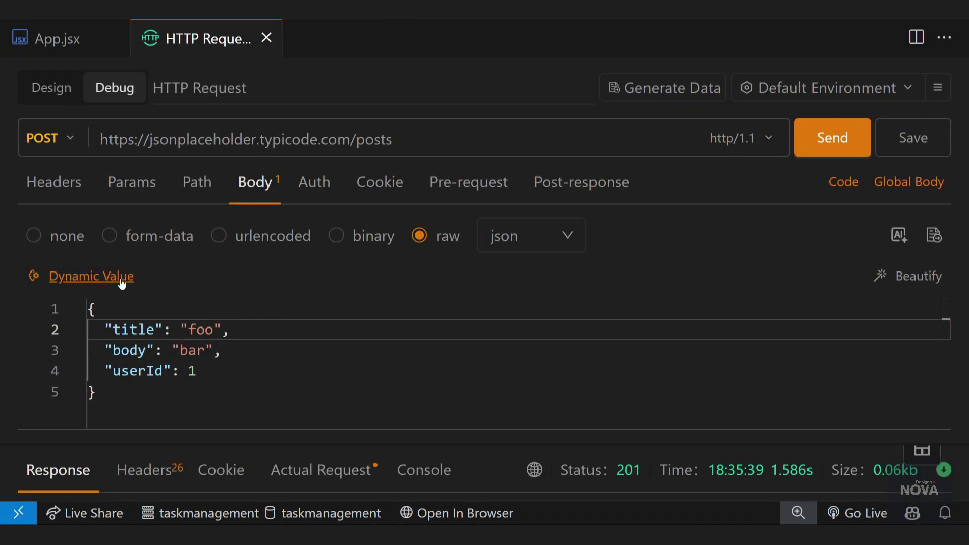
Open the title's dynamic value Mock Rules and expand the Faker Animal category
{"action": "left_click", "coordinate": [130, 278]}
{"action": "left_click", "coordinate": [308, 288]}
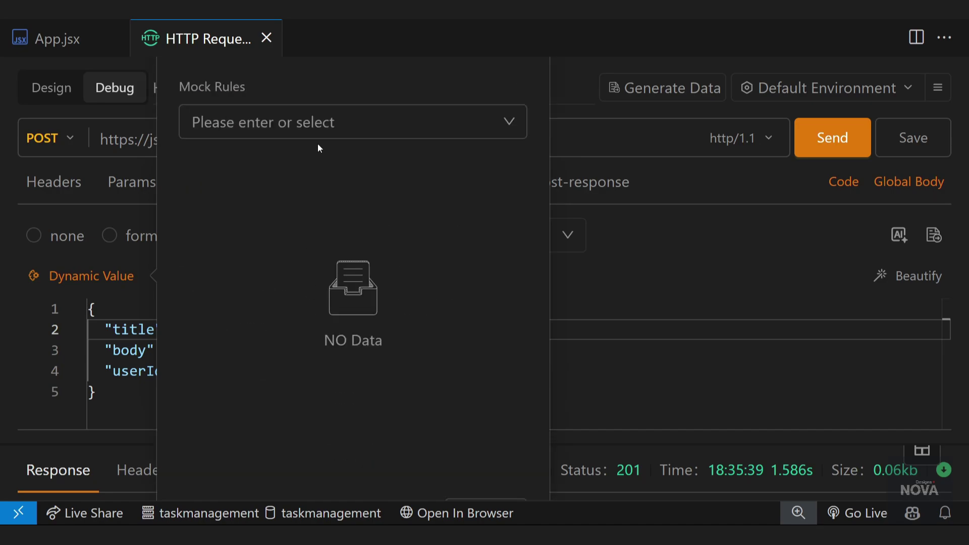
{"action": "left_click", "coordinate": [318, 124]}
{"action": "left_click", "coordinate": [228, 243]}
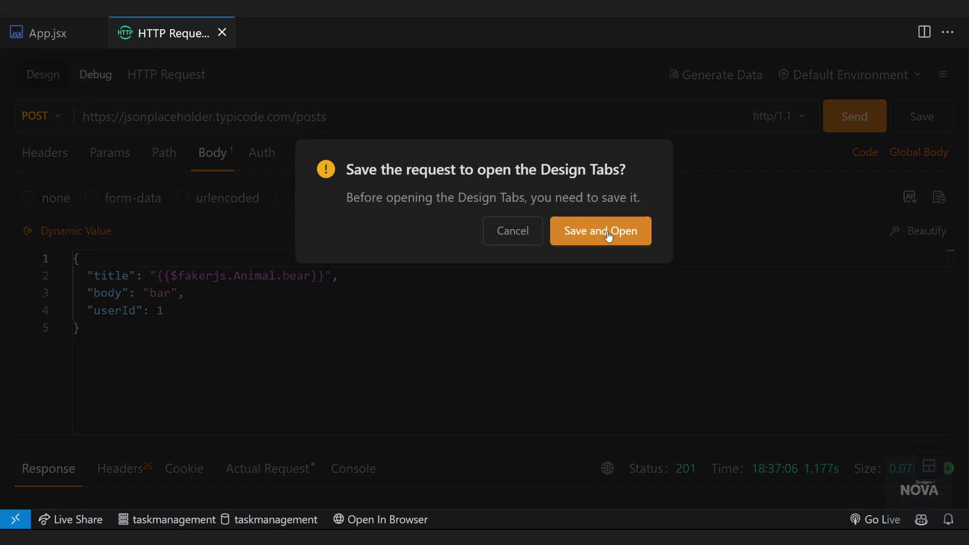
Save the POST request and pull its debug data into the design doc, confirming the overwrite
{"action": "left_click", "coordinate": [608, 236]}
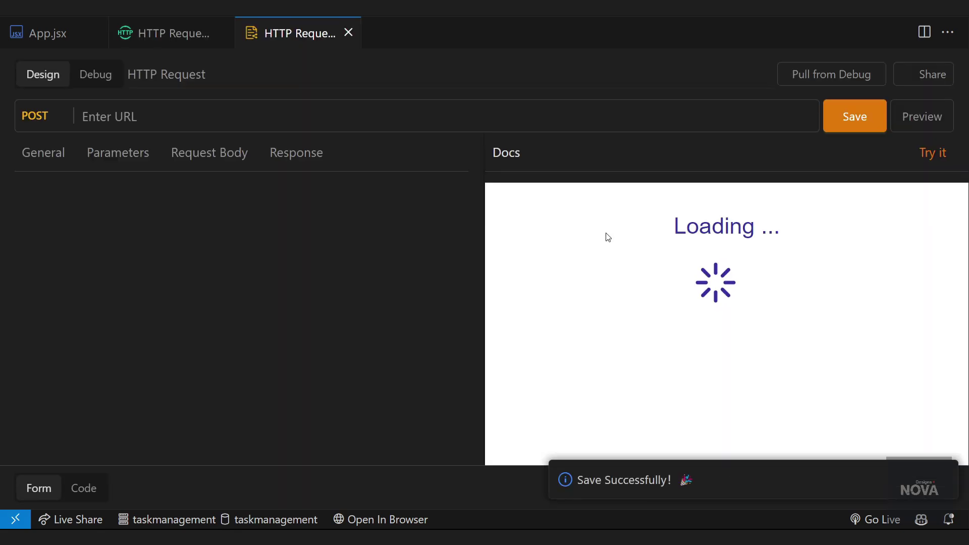
{"action": "left_click", "coordinate": [874, 76]}
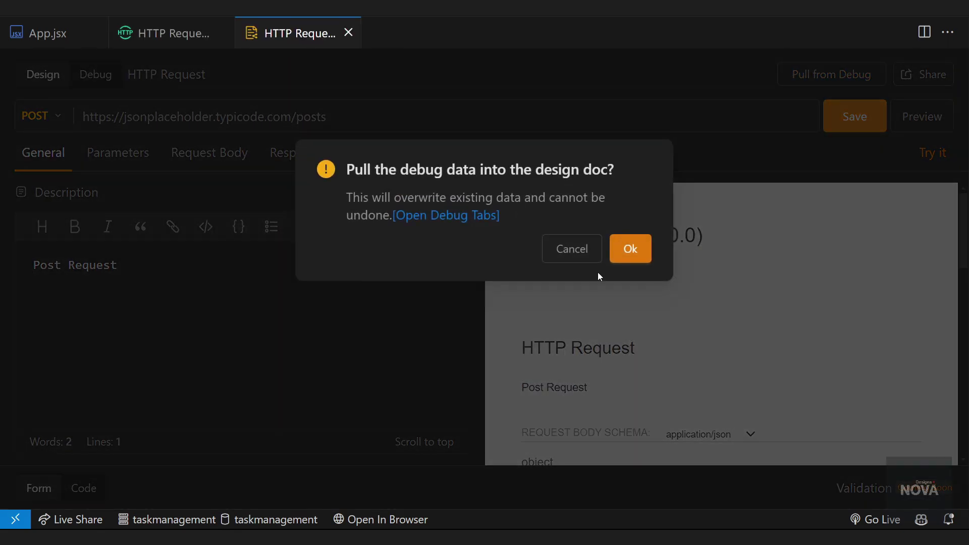
{"action": "left_click", "coordinate": [630, 249]}
{"action": "scroll", "coordinate": [576, 295], "scroll_direction": "down", "scroll_amount": 3}
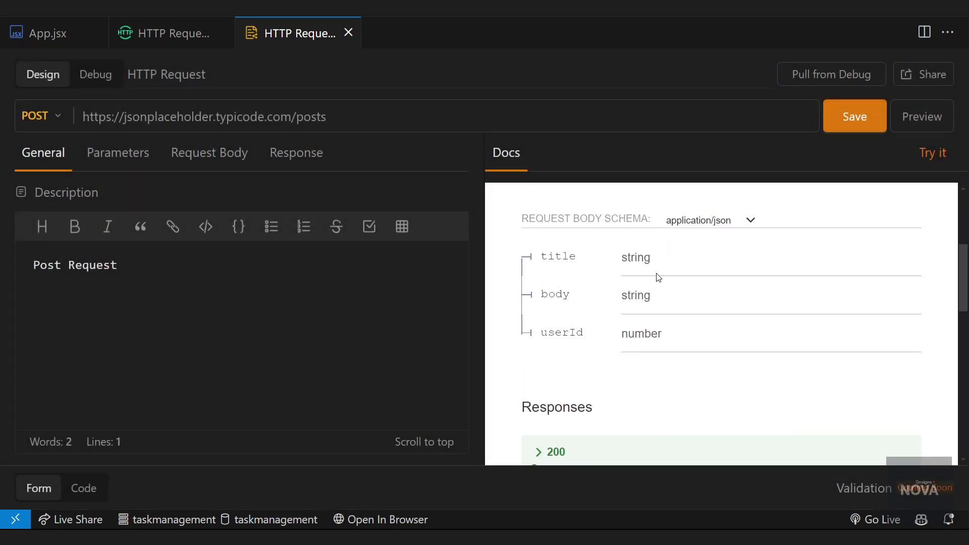
{"action": "scroll", "coordinate": [598, 285], "scroll_direction": "up", "scroll_amount": 1}
{"action": "scroll", "coordinate": [636, 290], "scroll_direction": "down", "scroll_amount": 3}
{"action": "scroll", "coordinate": [705, 299], "scroll_direction": "down", "scroll_amount": 1}
{"action": "scroll", "coordinate": [701, 306], "scroll_direction": "down", "scroll_amount": 2}
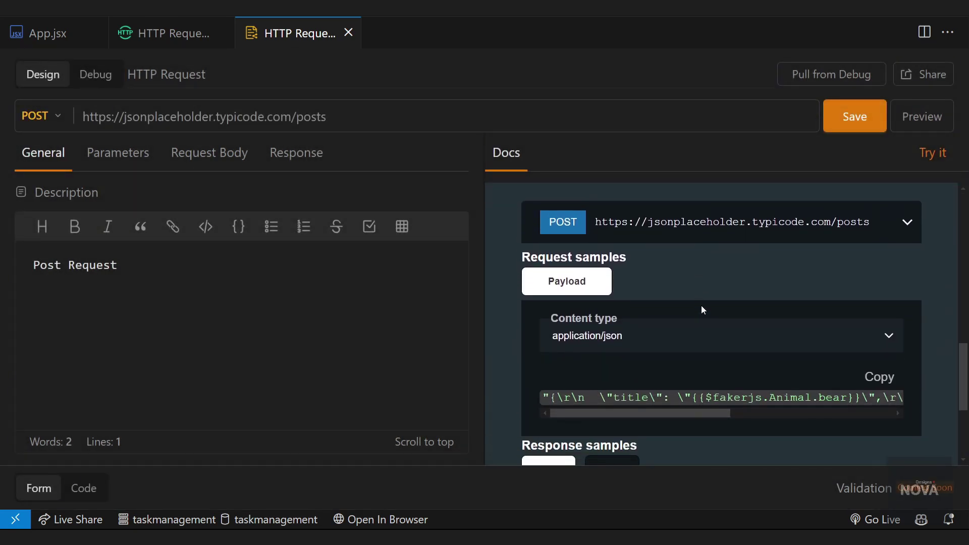
{"action": "scroll", "coordinate": [702, 307], "scroll_direction": "down", "scroll_amount": 1}
{"action": "left_click_drag", "start_coordinate": [688, 351], "coordinate": [804, 350]}
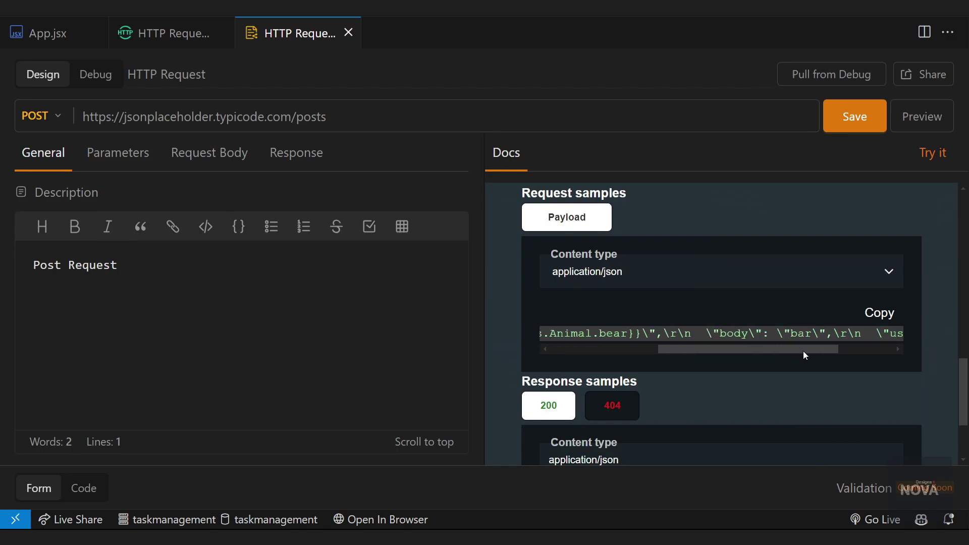
{"action": "scroll", "coordinate": [861, 351], "scroll_direction": "down", "scroll_amount": 1}
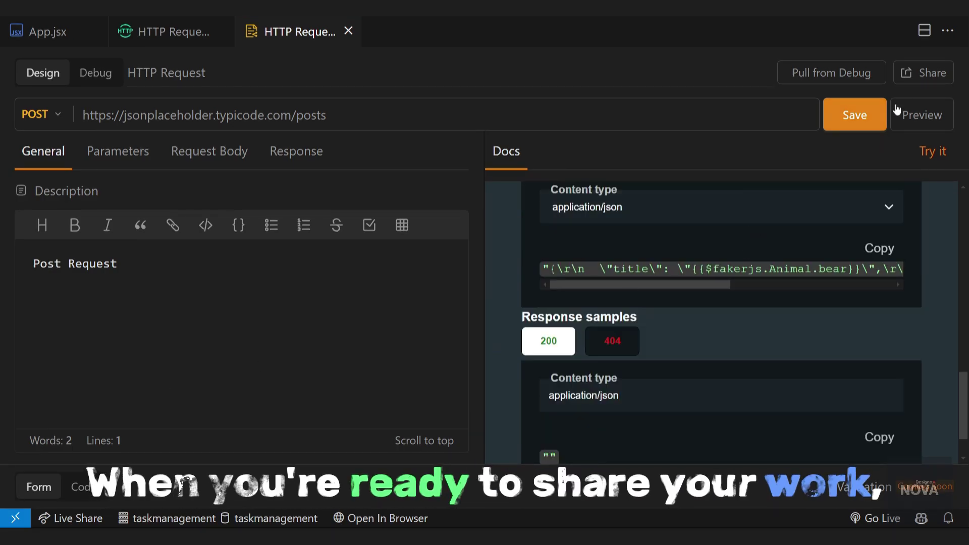
Share the API docs via link and select the POST HTTP Request in the web project
{"action": "left_click", "coordinate": [925, 74]}
{"action": "left_click", "coordinate": [565, 336]}
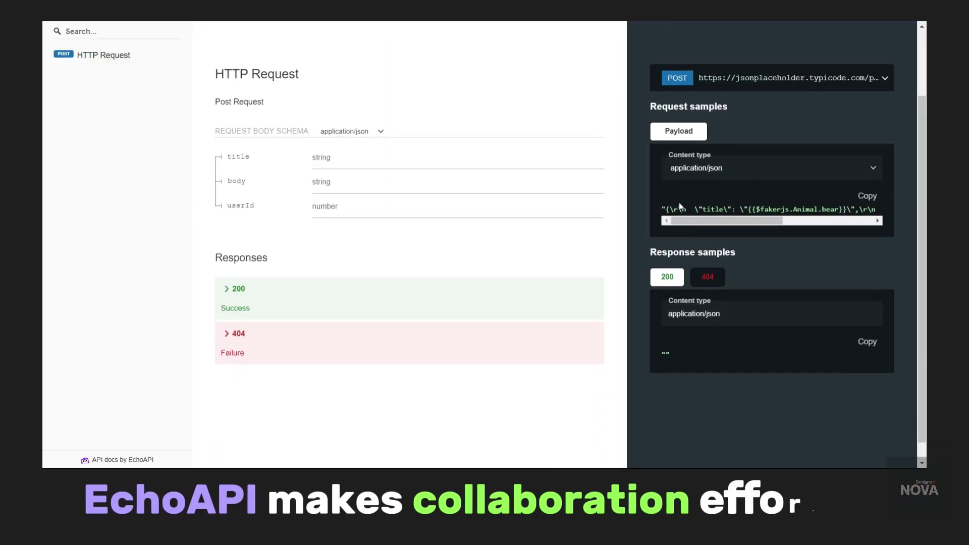
{"action": "scroll", "coordinate": [675, 245], "scroll_direction": "up", "scroll_amount": 2}
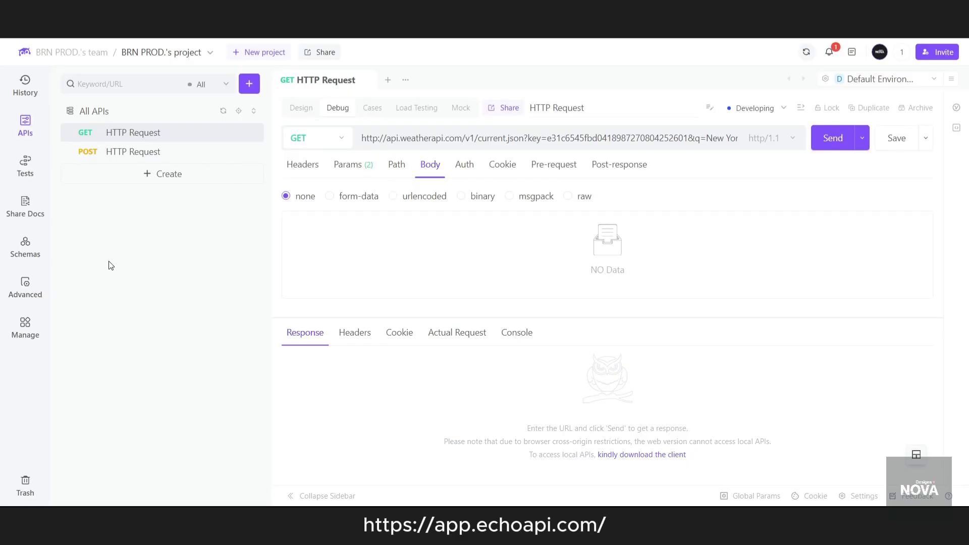
{"action": "left_click", "coordinate": [218, 152]}
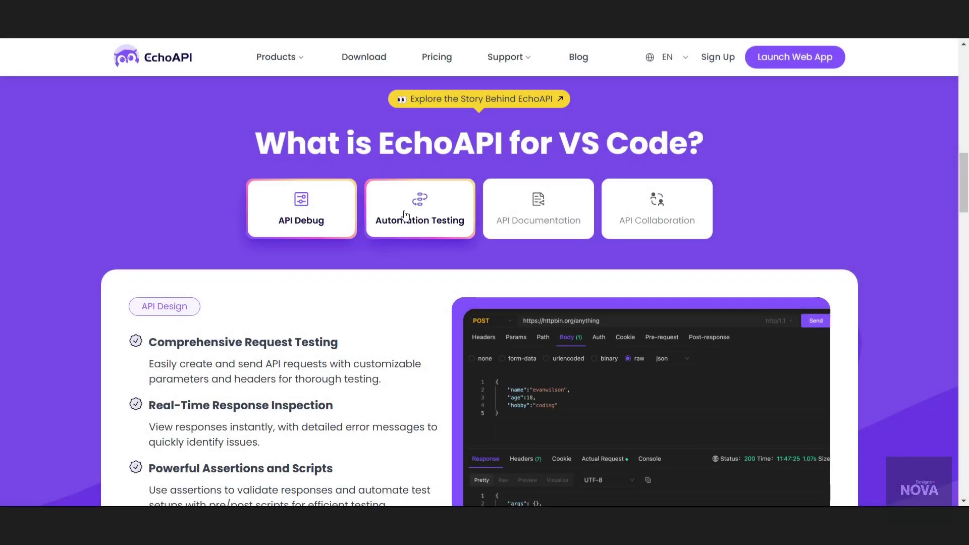
View the Automation Testing, API Documentation and API Collaboration feature overviews
{"action": "left_click", "coordinate": [410, 216]}
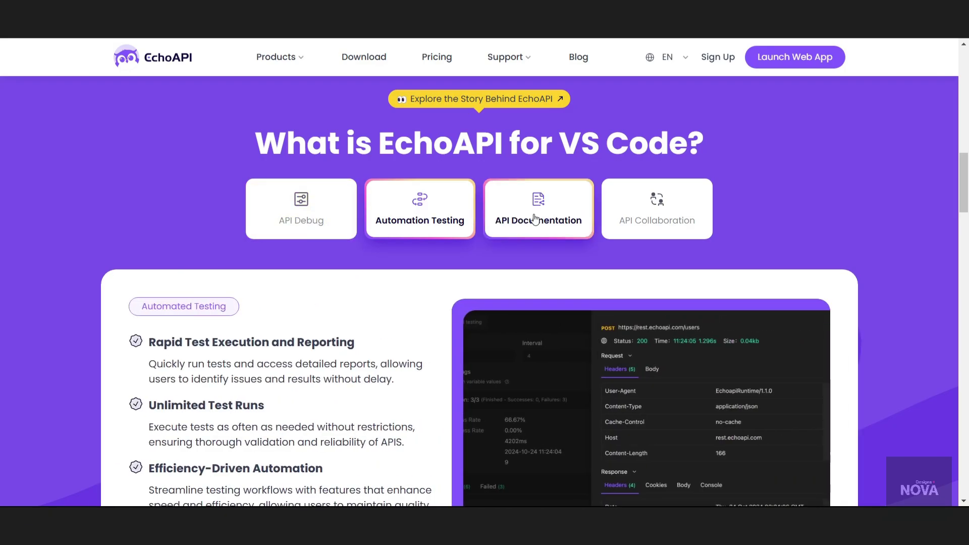
{"action": "left_click", "coordinate": [536, 220]}
{"action": "left_click", "coordinate": [642, 219]}
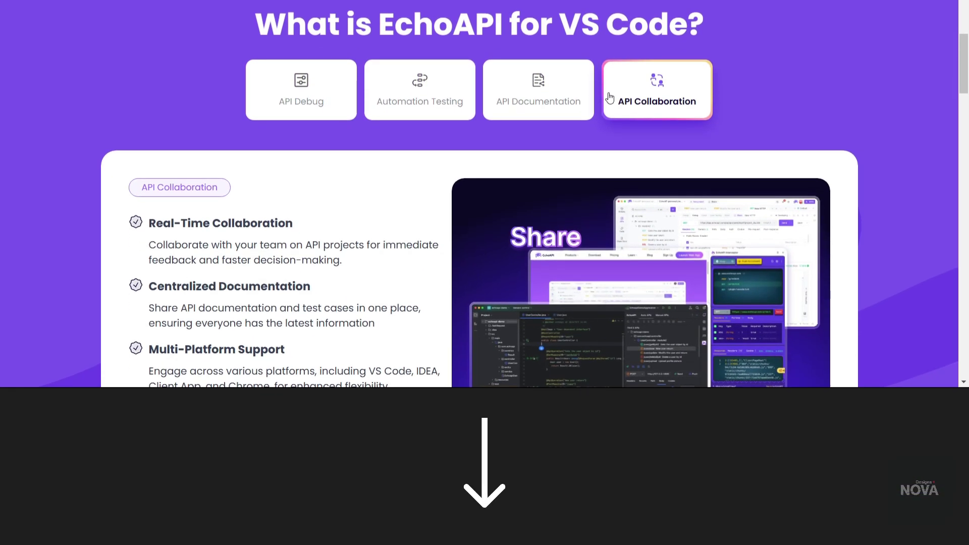
{"action": "scroll", "coordinate": [557, 219], "scroll_direction": "down", "scroll_amount": 8}
{"action": "scroll", "coordinate": [556, 220], "scroll_direction": "down", "scroll_amount": 2}
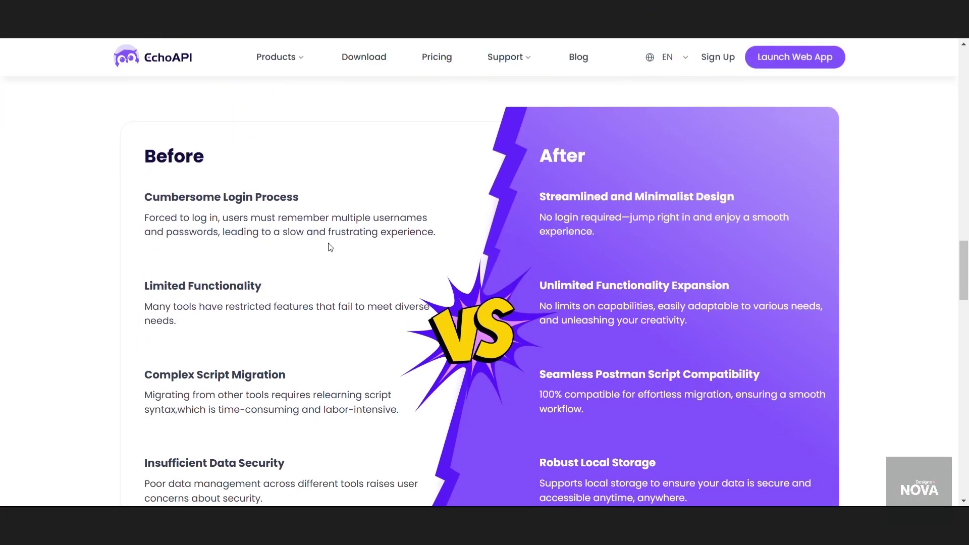